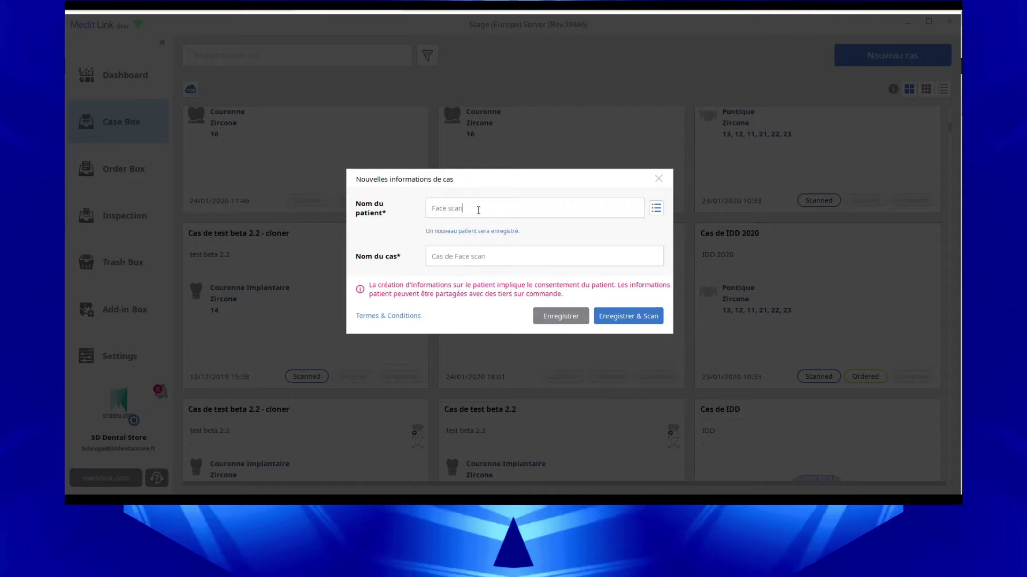
Register the Face scan case for scanning and add the maxilla and mandible to its form.
{"action": "left_click", "coordinate": [630, 319]}
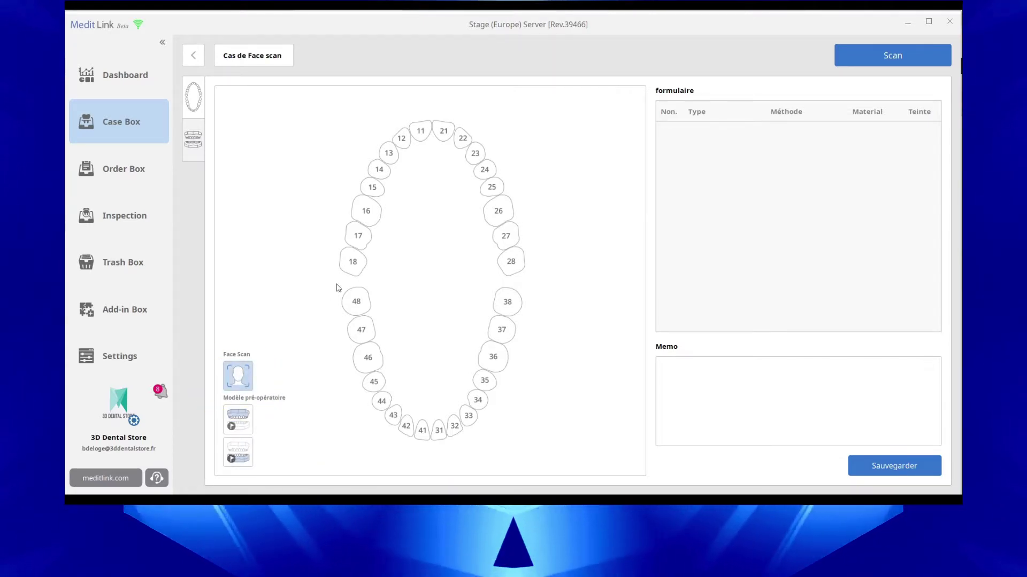
{"action": "left_click", "coordinate": [193, 147]}
{"action": "left_click", "coordinate": [420, 215]}
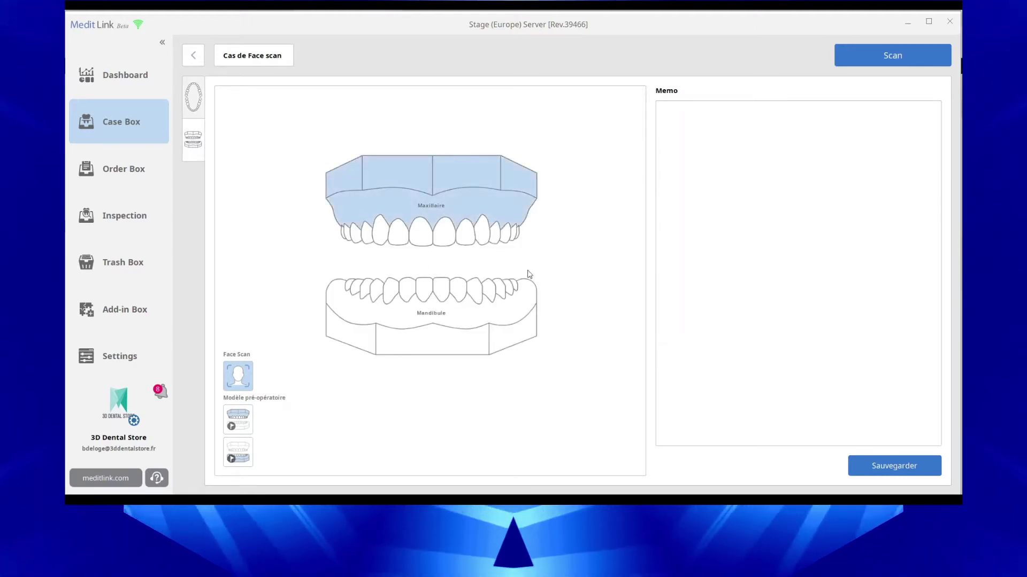
{"action": "left_click", "coordinate": [472, 309]}
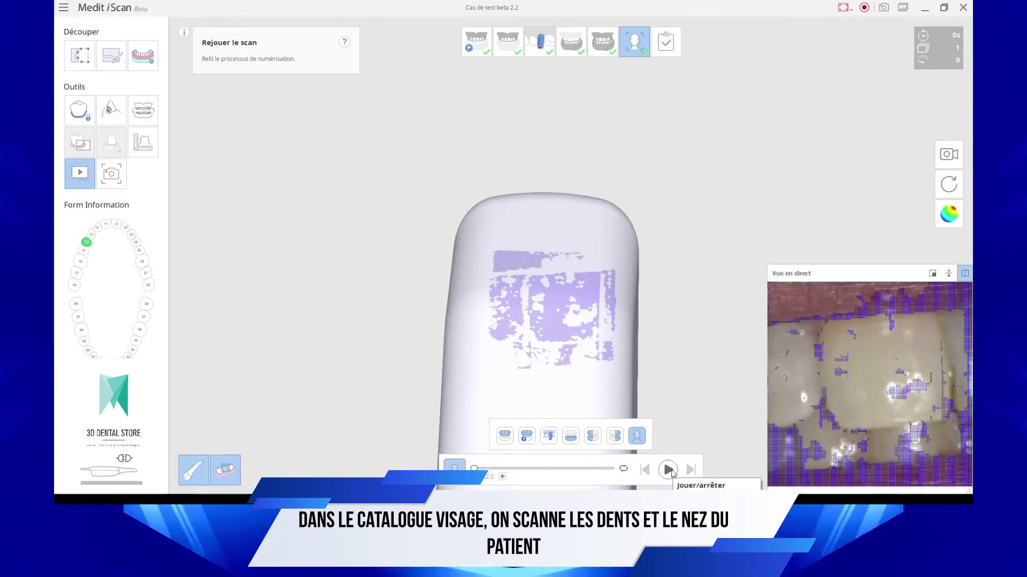
Replay the face scan of the teeth and nose and examine it beside the dental arches.
{"action": "left_click", "coordinate": [669, 470]}
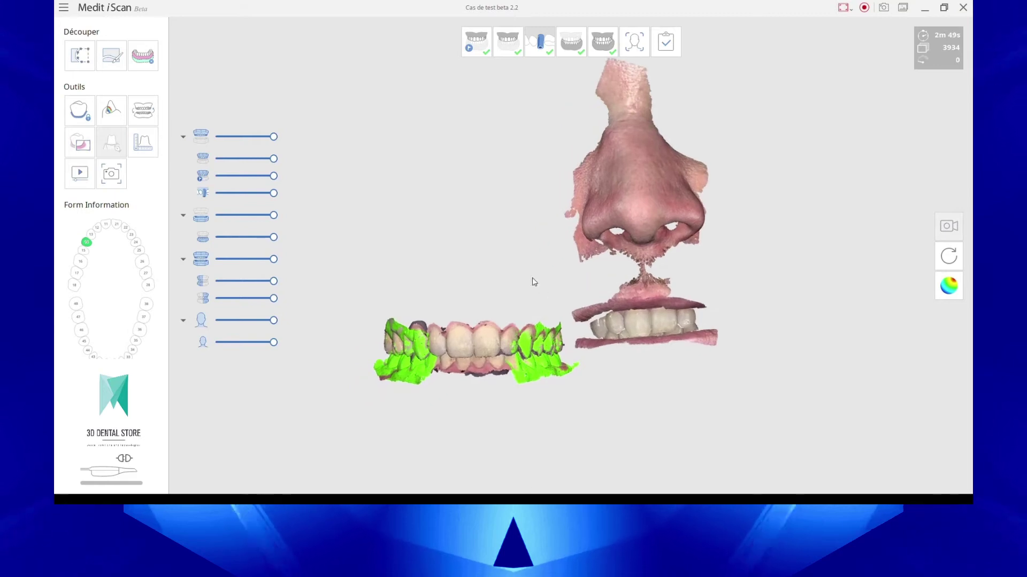
{"action": "mouse_move", "coordinate": [580, 270]}
{"action": "right_mouse_down"}
{"action": "mouse_move", "coordinate": [590, 285]}
{"action": "mouse_move", "coordinate": [589, 275]}
{"action": "right_mouse_up"}
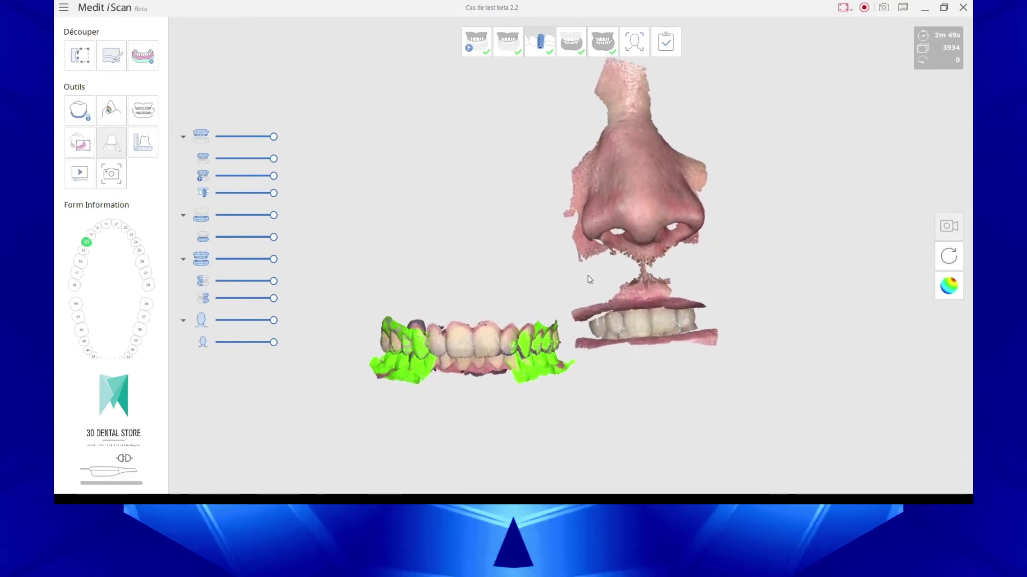
Start a 3D face data alignment in the Face stage with Maxillaire and Face as the pair.
{"action": "left_click", "coordinate": [635, 42]}
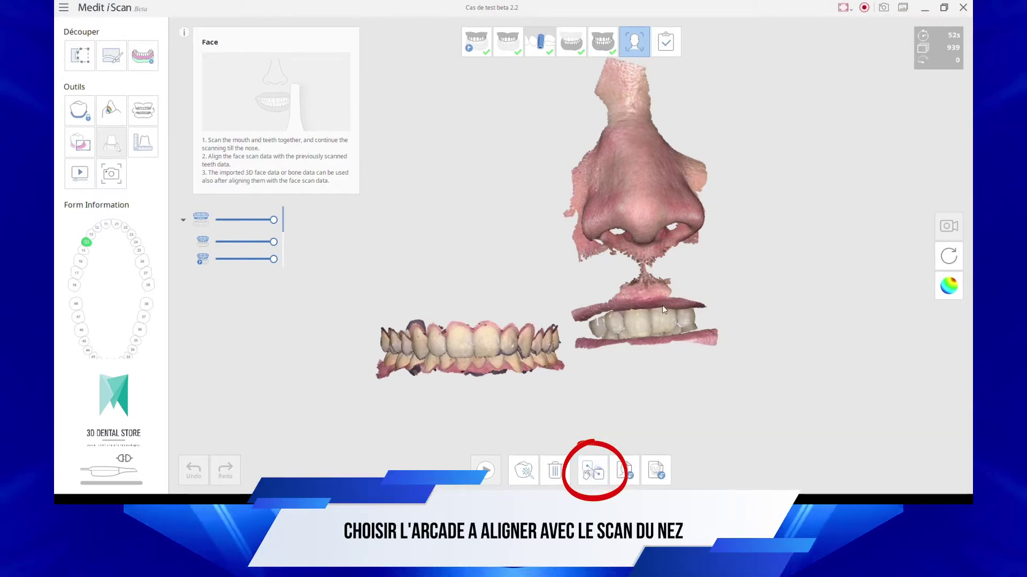
{"action": "left_click", "coordinate": [592, 472]}
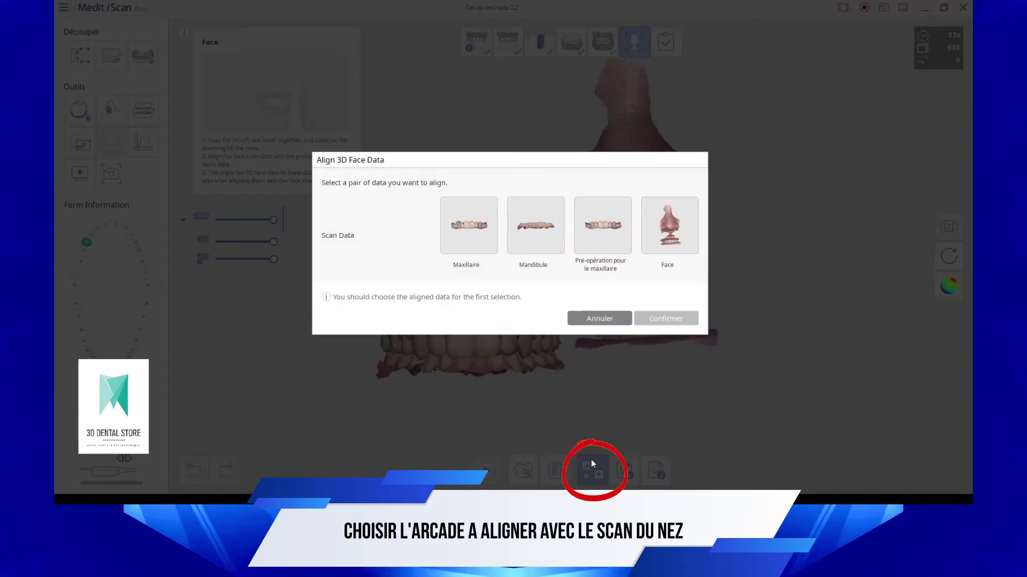
{"action": "left_click", "coordinate": [482, 236]}
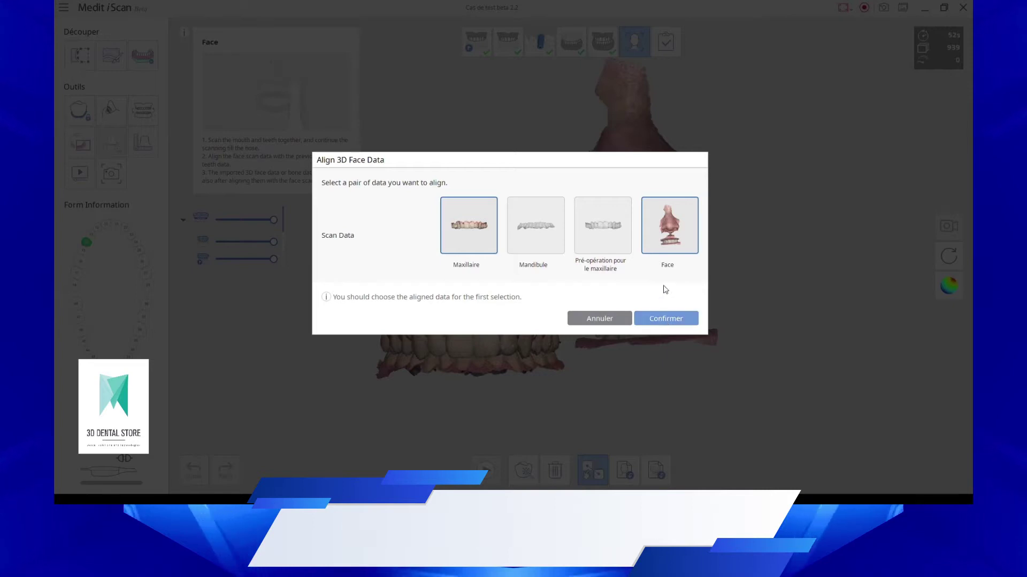
{"action": "left_click", "coordinate": [662, 320]}
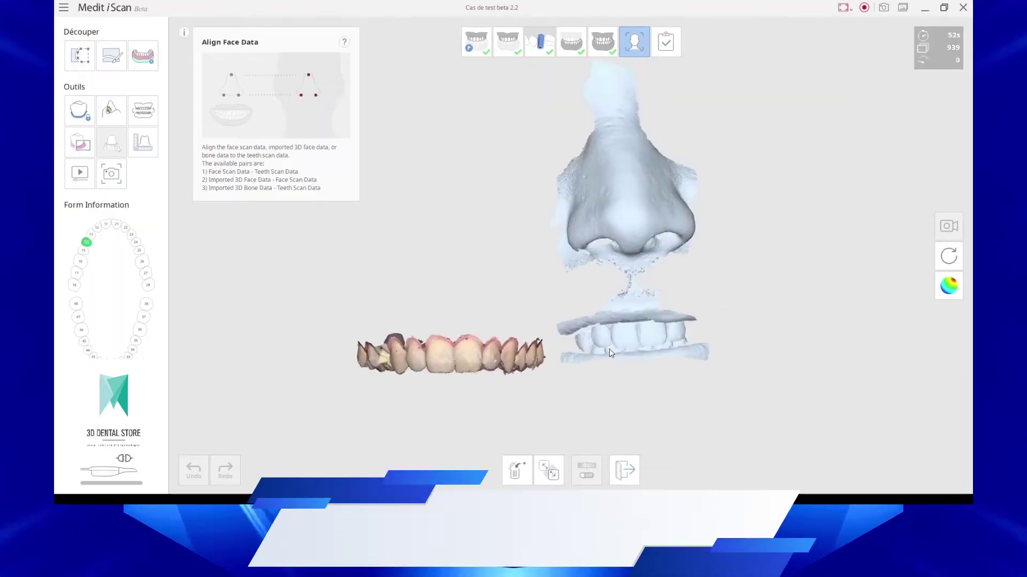
Align the face scan to the maxillary arch using a point on the upper central incisor, inspect the fit and finish the alignment.
{"action": "left_click", "coordinate": [433, 370]}
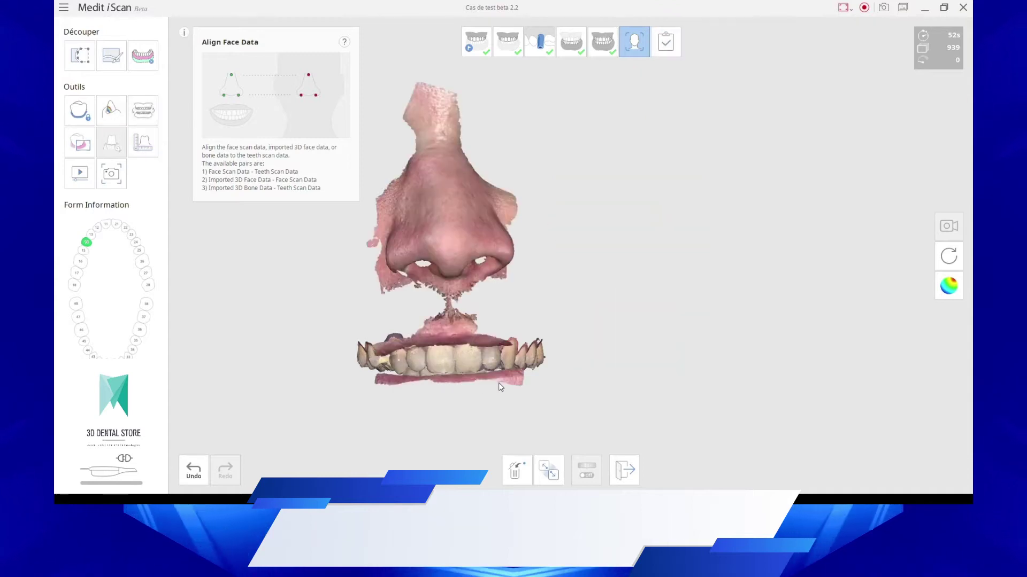
{"action": "right_click_drag", "start_coordinate": [601, 348], "coordinate": [305, 298]}
{"action": "right_click_drag", "start_coordinate": [479, 352], "coordinate": [675, 323]}
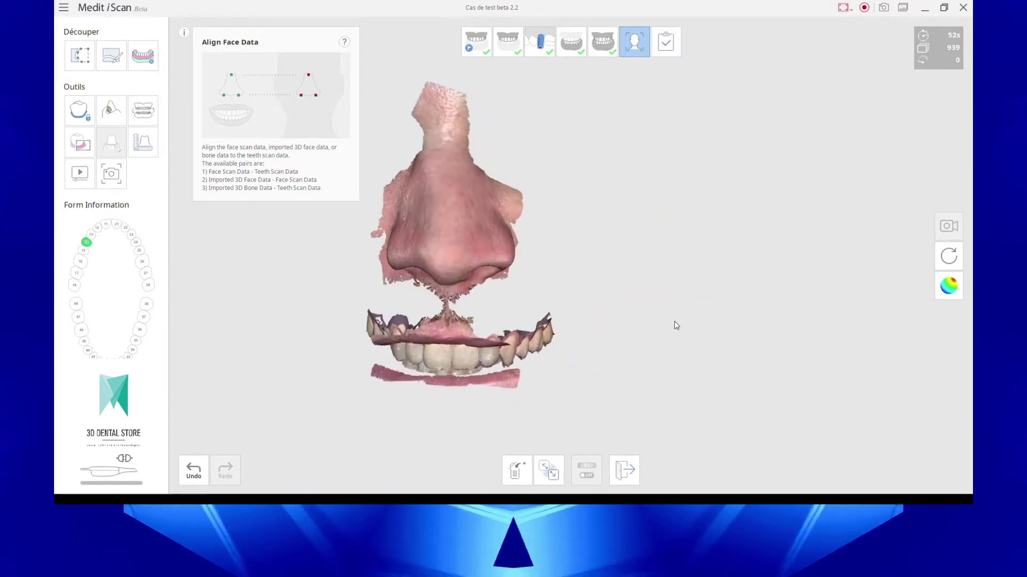
{"action": "right_click_drag", "start_coordinate": [581, 259], "coordinate": [593, 348]}
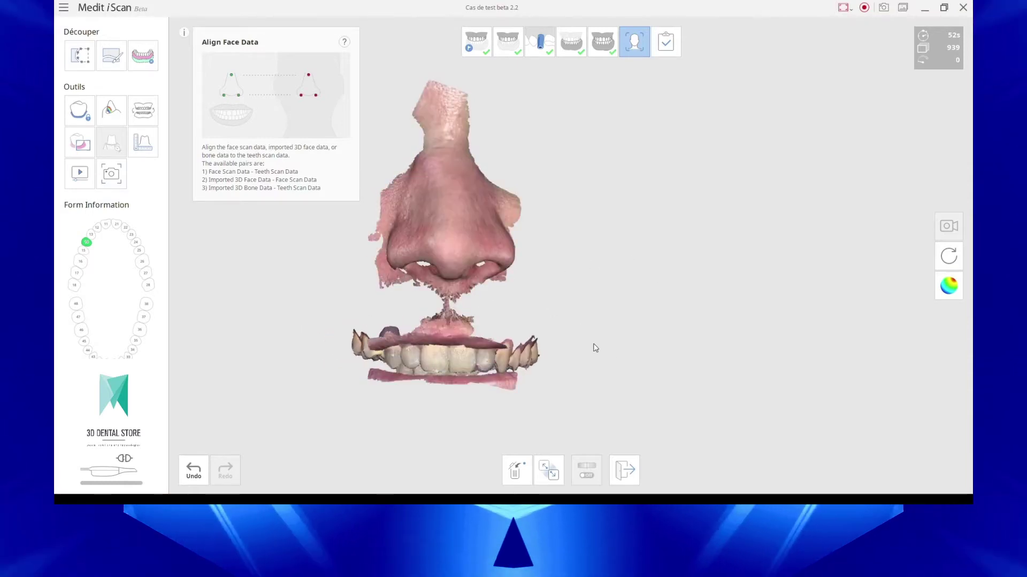
{"action": "left_click", "coordinate": [625, 472]}
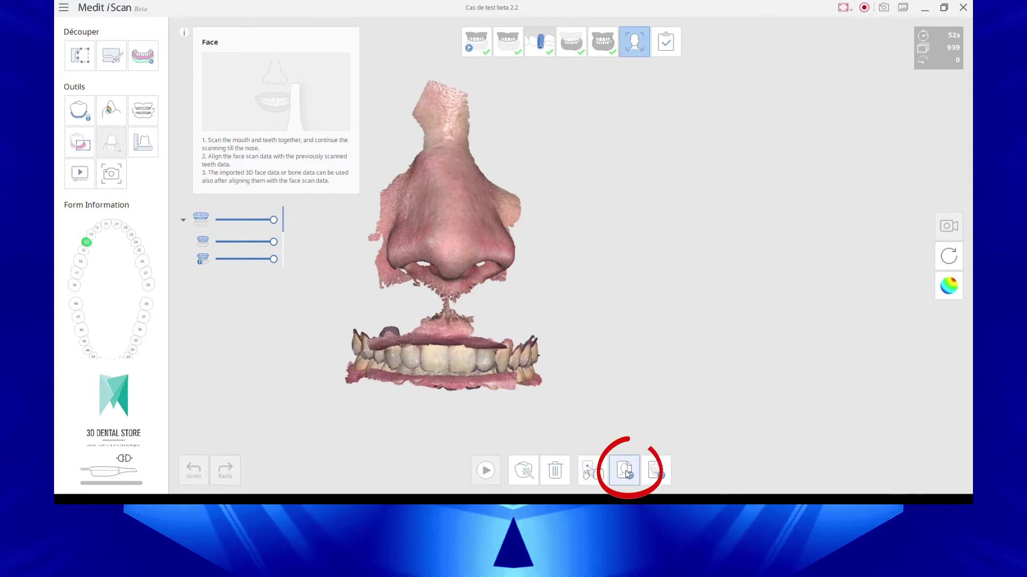
Import the 3D face file head3d.ply from the test beta 2.2 folder.
{"action": "left_click", "coordinate": [627, 472]}
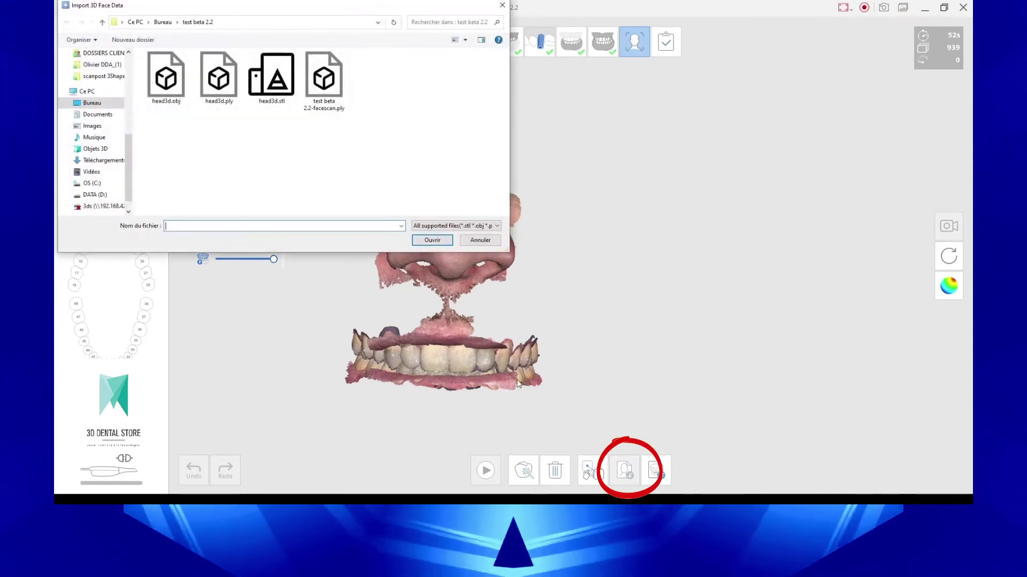
{"action": "left_click", "coordinate": [230, 86]}
{"action": "double_click", "coordinate": [230, 86]}
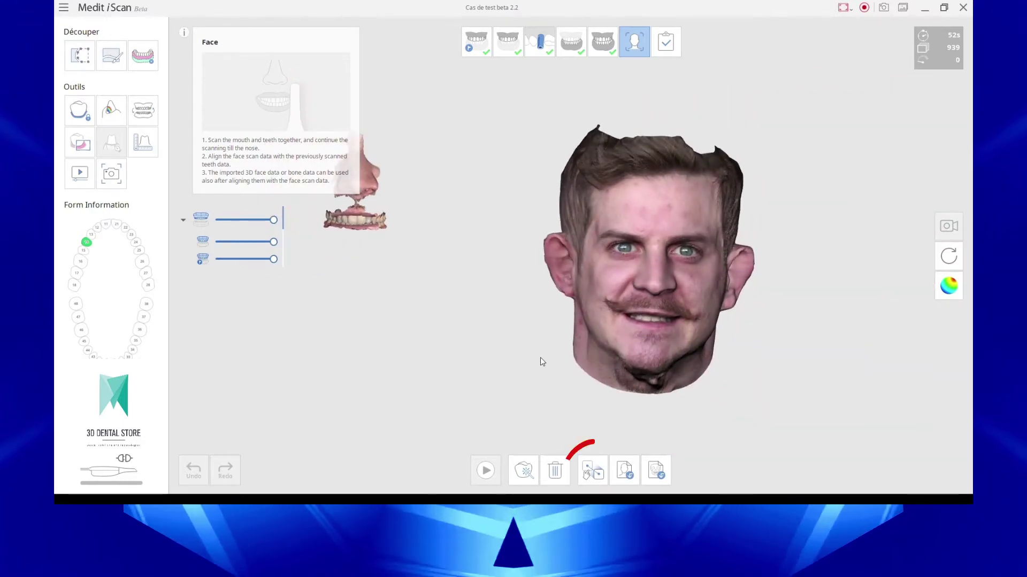
Start another 3D face data alignment pairing the imported head3d with the Face scan.
{"action": "right_click_drag", "start_coordinate": [540, 359], "coordinate": [558, 345]}
{"action": "middle_click_drag", "start_coordinate": [557, 345], "coordinate": [640, 379]}
{"action": "left_click", "coordinate": [607, 473]}
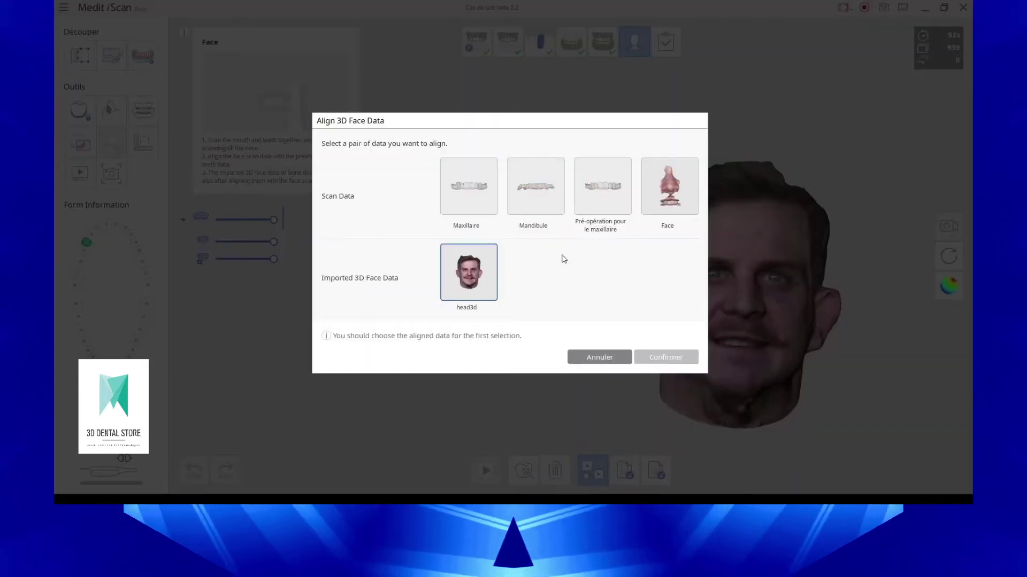
{"action": "left_click", "coordinate": [670, 186]}
{"action": "left_click", "coordinate": [664, 358]}
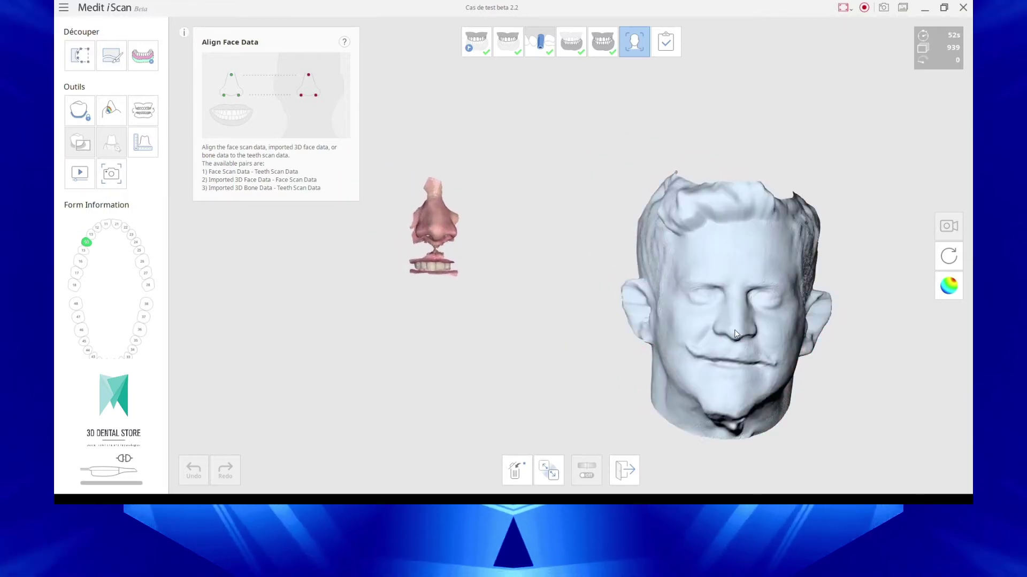
Place three alignment points on the imported head: one on each side of the nose and one on the nasal bridge.
{"action": "scroll", "coordinate": [735, 332], "scroll_direction": "up", "scroll_amount": 3}
{"action": "middle_click_drag", "start_coordinate": [744, 339], "coordinate": [815, 337]}
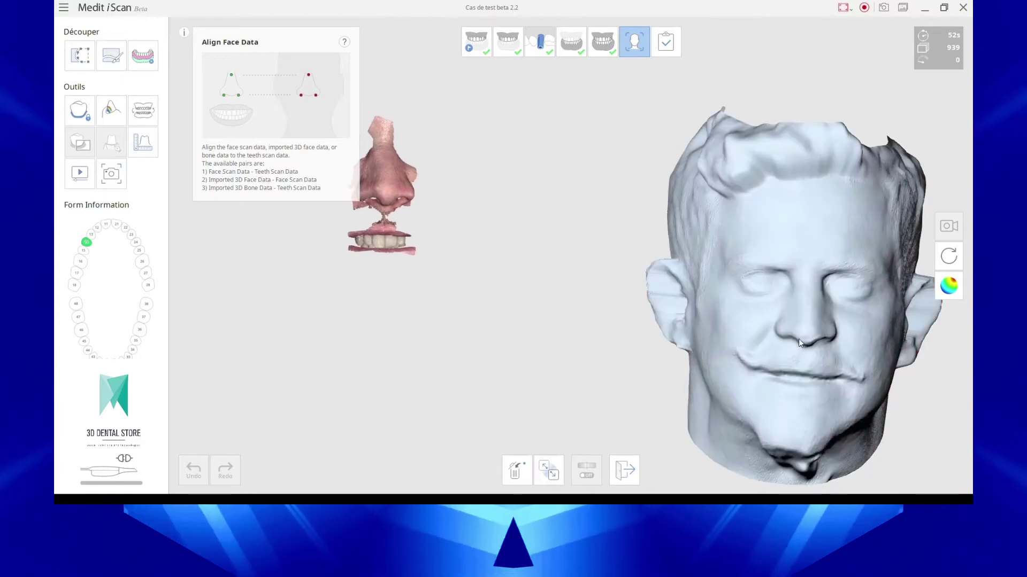
{"action": "mouse_move", "coordinate": [798, 339]}
{"action": "right_mouse_down"}
{"action": "mouse_move", "coordinate": [768, 337]}
{"action": "mouse_move", "coordinate": [793, 344]}
{"action": "right_mouse_up"}
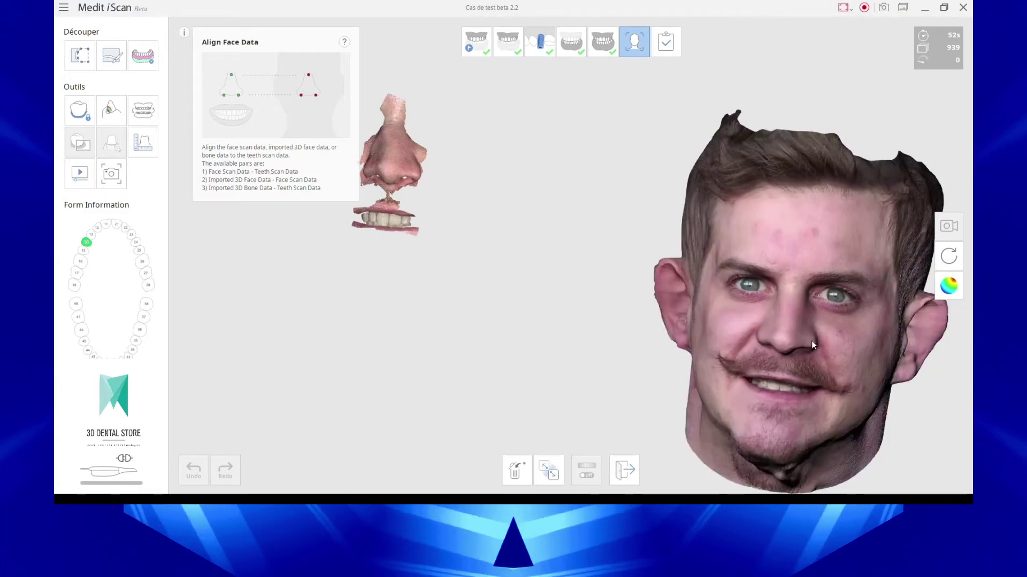
{"action": "left_click", "coordinate": [811, 341]}
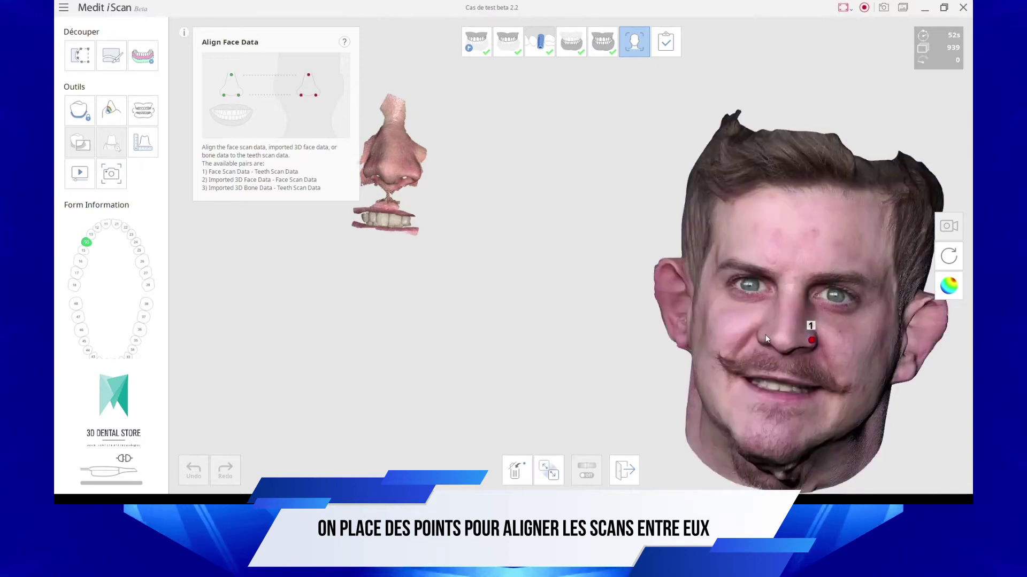
{"action": "left_click", "coordinate": [759, 334]}
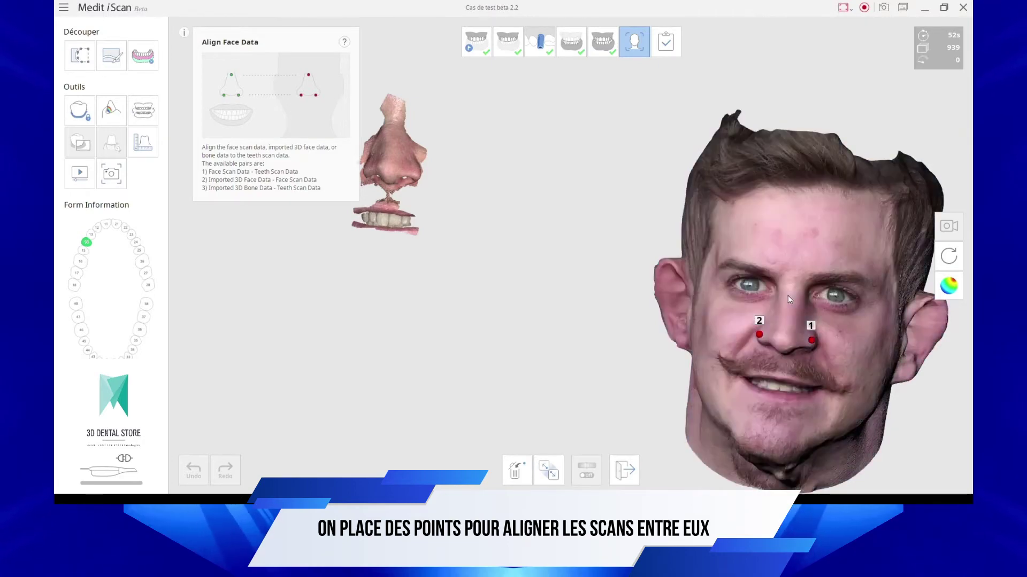
{"action": "left_click", "coordinate": [787, 295]}
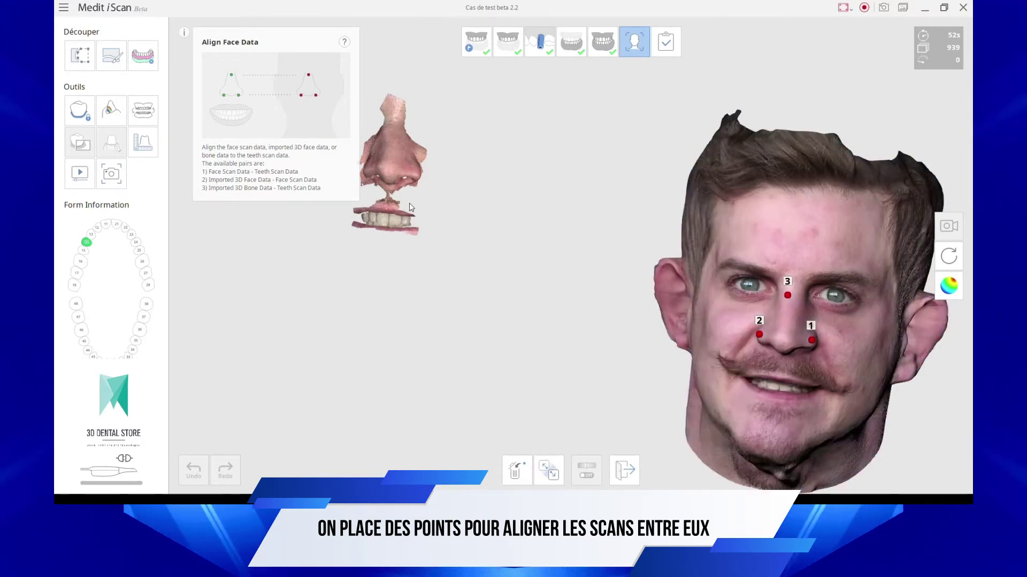
Place the three matching points on the nose scan in the same order, inspect the aligned head and finish the alignment.
{"action": "left_click", "coordinate": [416, 170]}
{"action": "left_click", "coordinate": [366, 168]}
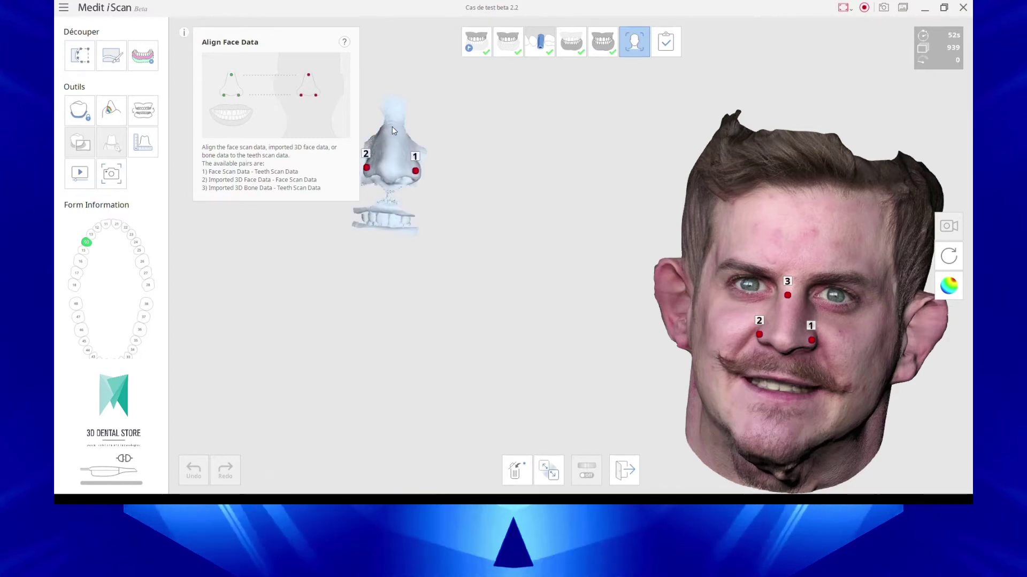
{"action": "left_click", "coordinate": [392, 129]}
{"action": "right_click_drag", "start_coordinate": [686, 218], "coordinate": [585, 210]}
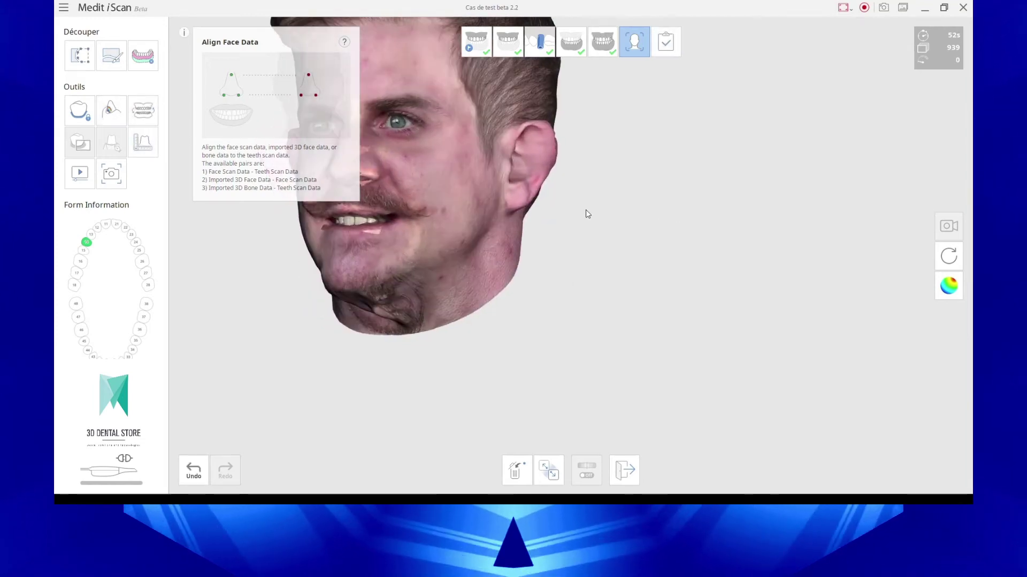
{"action": "middle_click_drag", "start_coordinate": [586, 209], "coordinate": [674, 255]}
{"action": "right_click_drag", "start_coordinate": [675, 254], "coordinate": [795, 275]}
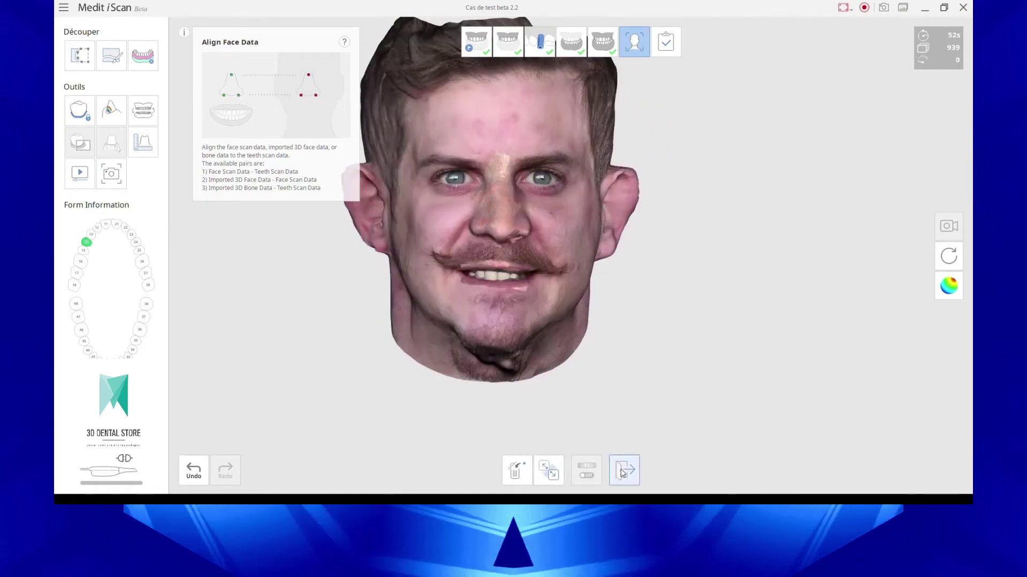
{"action": "left_click", "coordinate": [624, 469]}
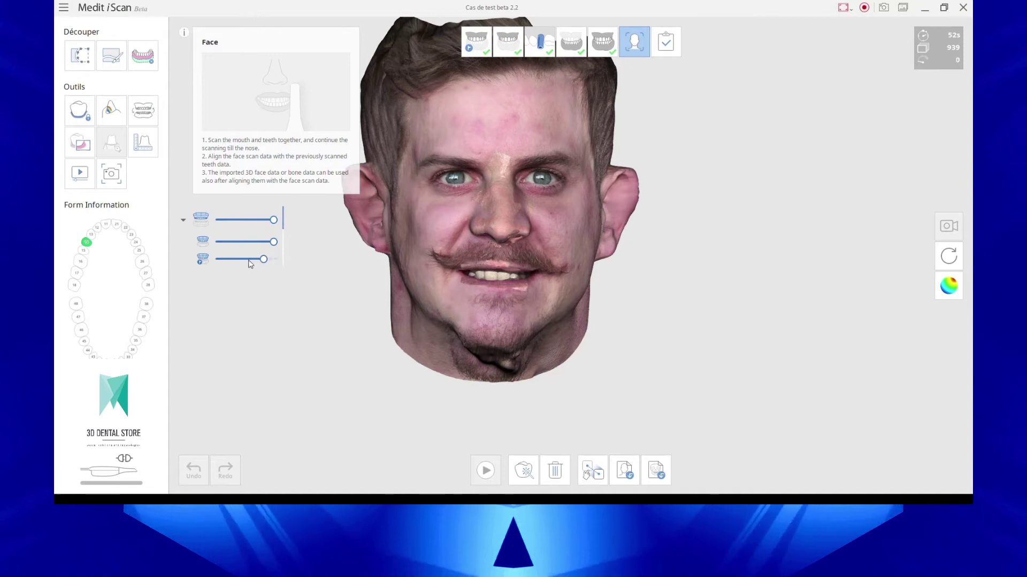
Examine the aligned head from several angles, briefly varying the opacity of the maxillary scans.
{"action": "left_click_drag", "start_coordinate": [244, 242], "coordinate": [286, 253]}
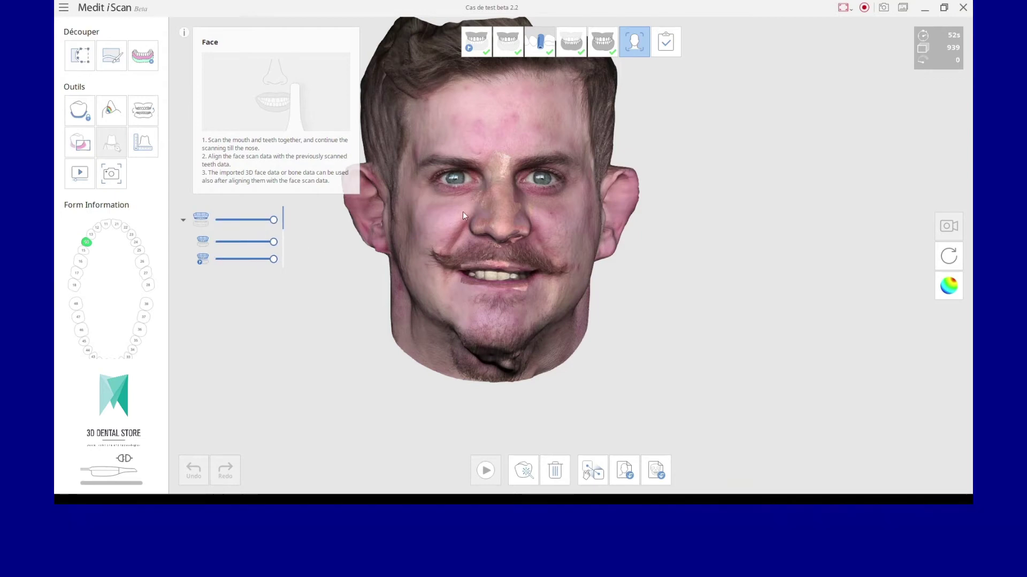
{"action": "right_click_drag", "start_coordinate": [557, 384], "coordinate": [441, 211]}
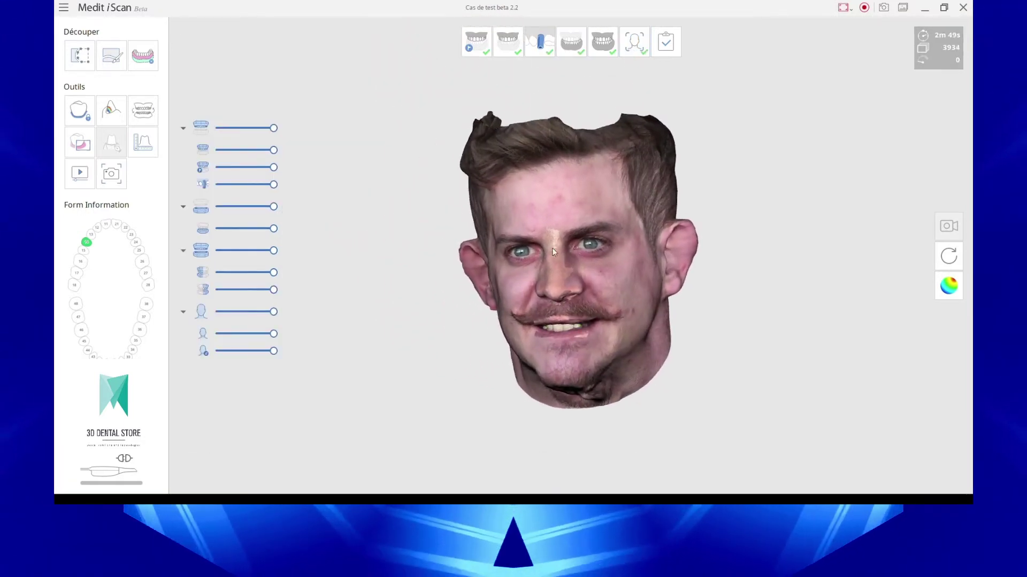
{"action": "right_click_drag", "start_coordinate": [552, 248], "coordinate": [528, 334]}
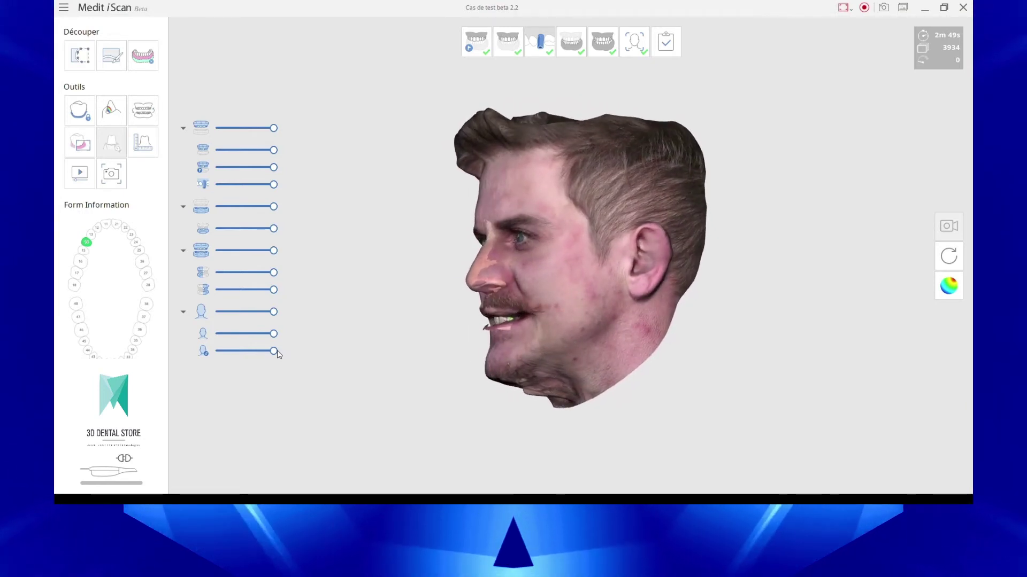
Make the imported 3D face semi-transparent and hide both occlusion scans to check the teeth and nose inside it.
{"action": "left_click_drag", "start_coordinate": [265, 352], "coordinate": [234, 353]}
{"action": "right_click_drag", "start_coordinate": [474, 264], "coordinate": [618, 316]}
{"action": "scroll", "coordinate": [593, 324], "scroll_direction": "up", "scroll_amount": 3}
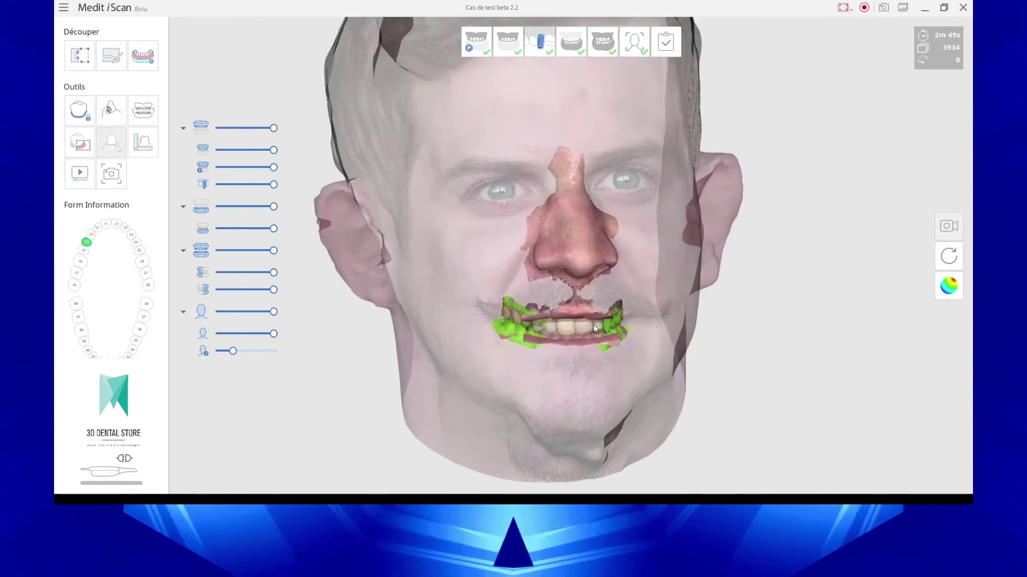
{"action": "scroll", "coordinate": [594, 327], "scroll_direction": "up", "scroll_amount": 2}
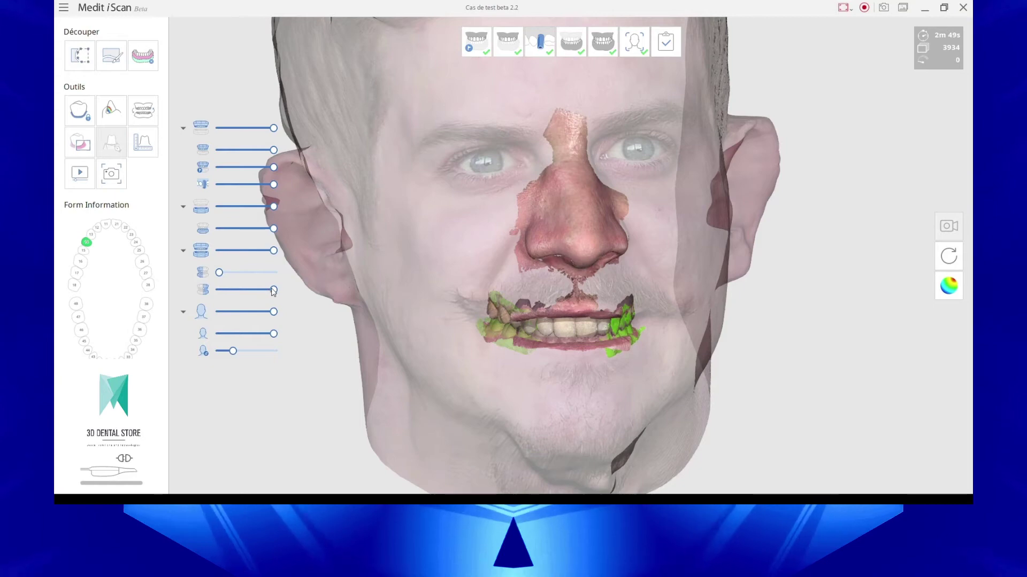
{"action": "right_click_drag", "start_coordinate": [496, 303], "coordinate": [372, 288]}
{"action": "mouse_move", "coordinate": [658, 203]}
{"action": "right_mouse_down"}
{"action": "mouse_move", "coordinate": [458, 185]}
{"action": "mouse_move", "coordinate": [506, 245]}
{"action": "mouse_move", "coordinate": [494, 249]}
{"action": "mouse_move", "coordinate": [625, 229]}
{"action": "mouse_move", "coordinate": [572, 220]}
{"action": "mouse_move", "coordinate": [638, 180]}
{"action": "mouse_move", "coordinate": [646, 99]}
{"action": "right_mouse_up"}
Complete the scan with the "Couvrir les espaces vides majeurs" option, and switch to Medit Link's Case Box list.
{"action": "left_click", "coordinate": [667, 54]}
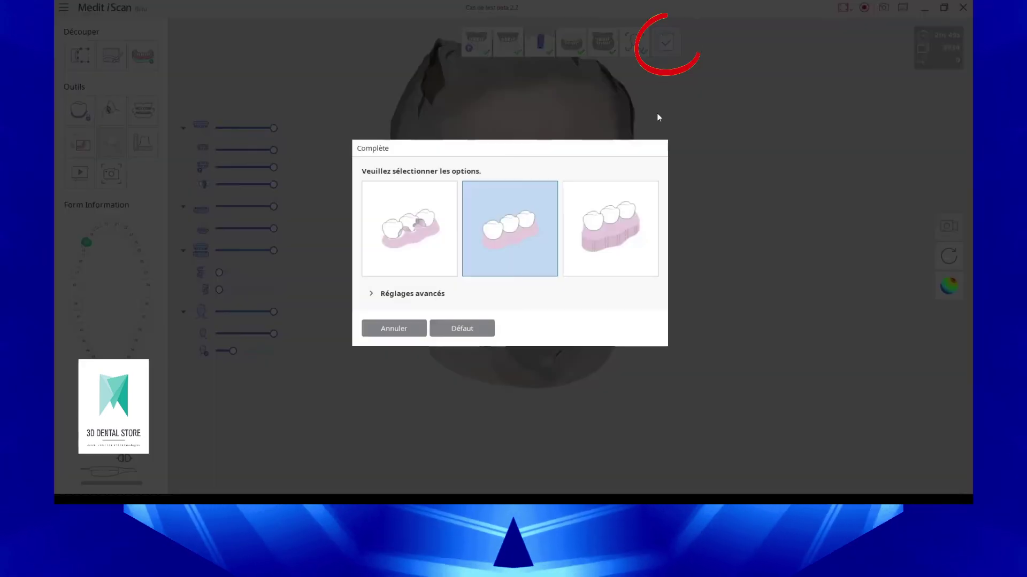
{"action": "left_click", "coordinate": [369, 293]}
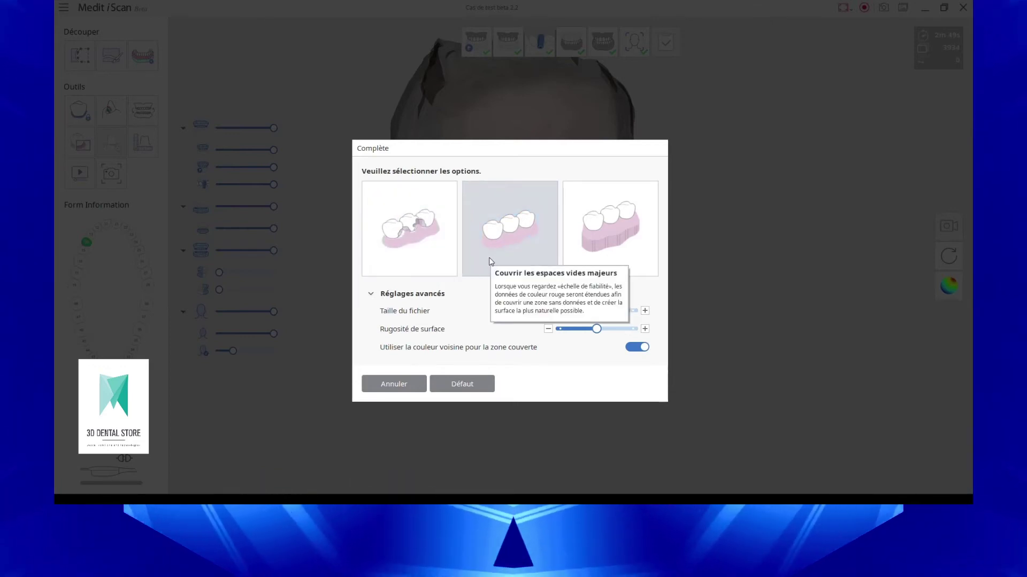
{"action": "left_click", "coordinate": [491, 261]}
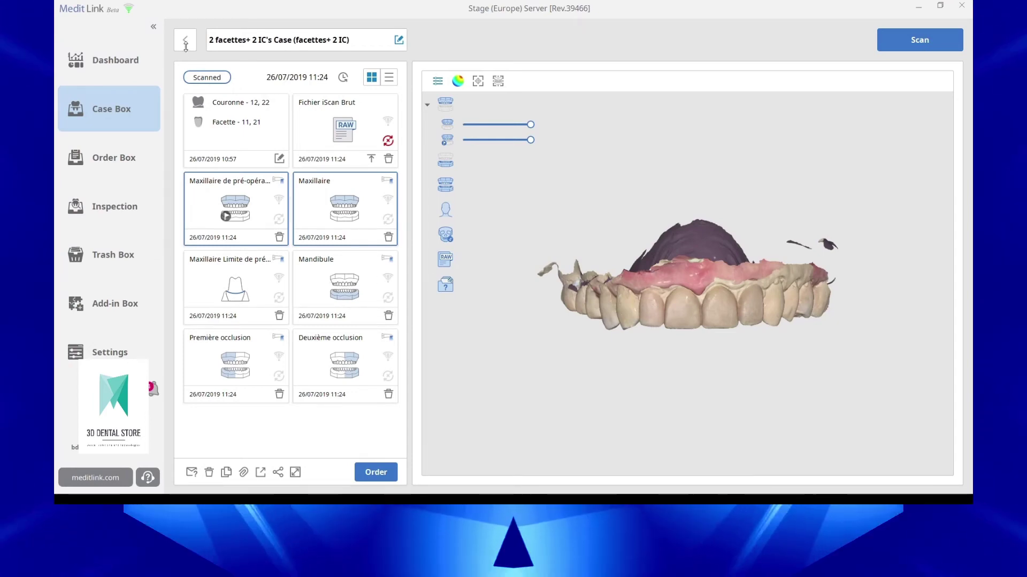
{"action": "left_click", "coordinate": [118, 112]}
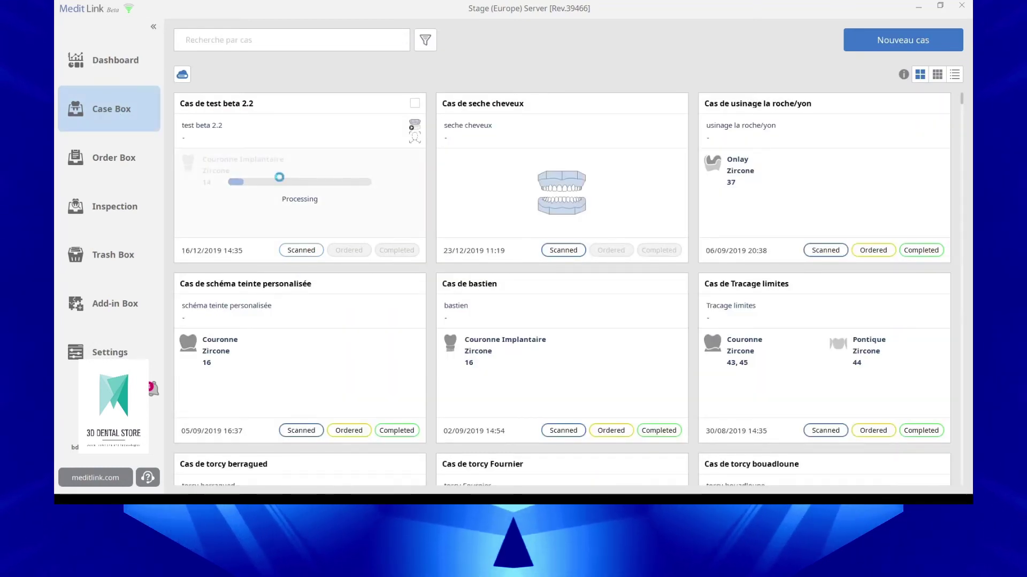
Open the test beta 2.2 case and view CapturedImage.png followed by the MeditLink_Image_Data picture.
{"action": "left_click", "coordinate": [279, 177]}
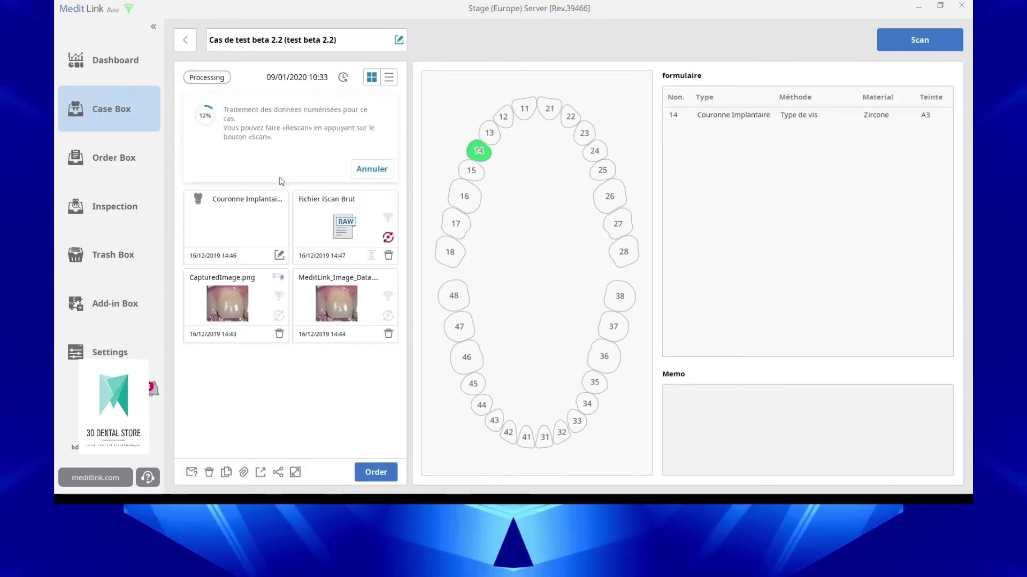
{"action": "left_click", "coordinate": [249, 301]}
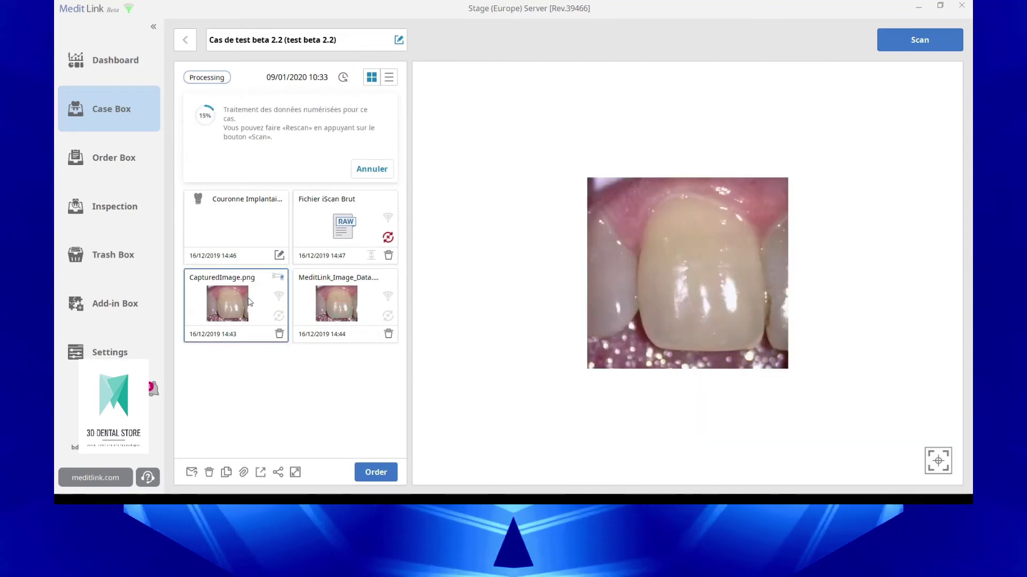
{"action": "left_click", "coordinate": [340, 308]}
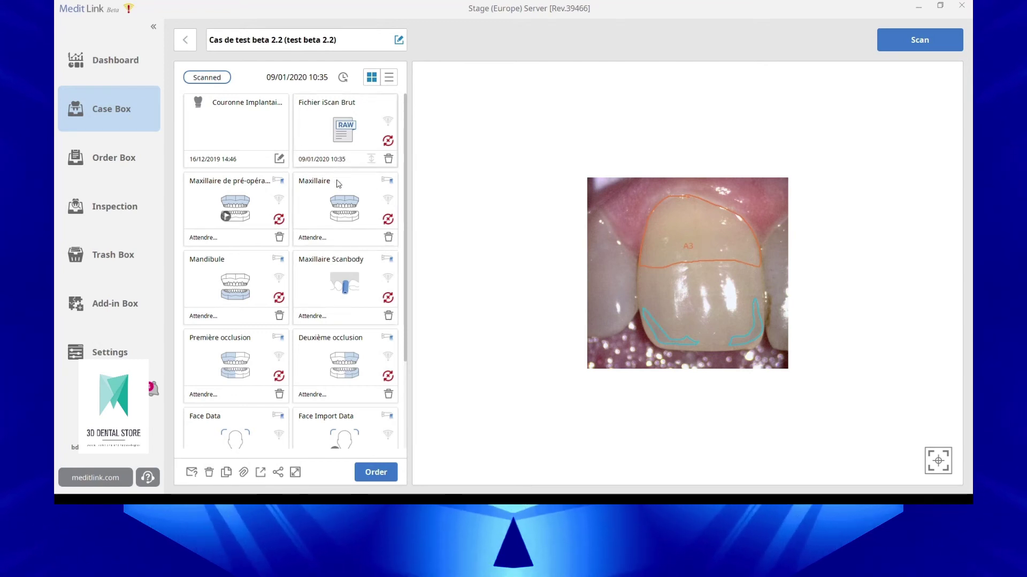
Display the pre-operative maxilla, maxilla and mandible scans together in the case's 3D preview.
{"action": "left_click", "coordinate": [260, 207]}
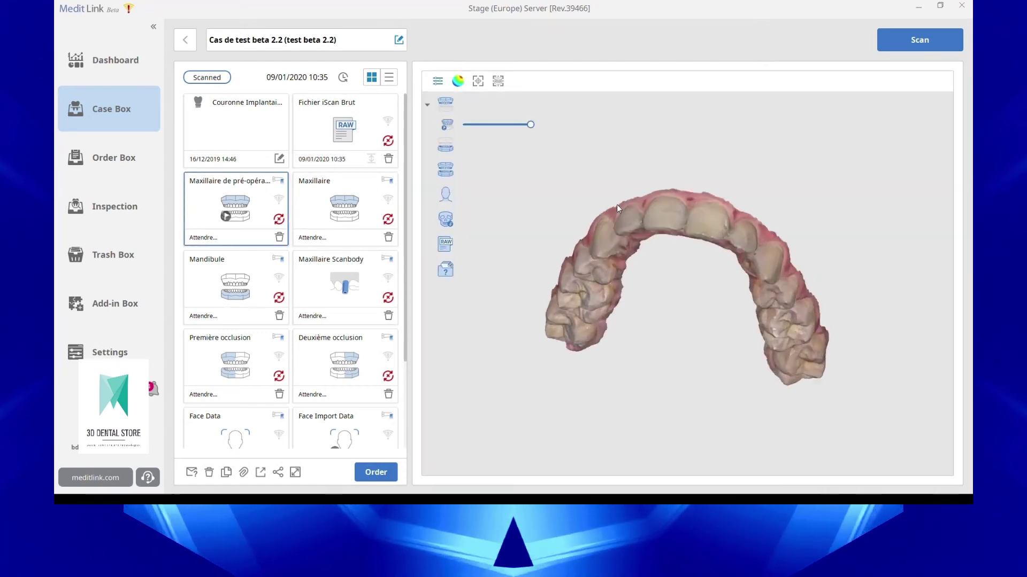
{"action": "right_click_drag", "start_coordinate": [664, 326], "coordinate": [774, 255]}
{"action": "left_click", "coordinate": [339, 221]}
{"action": "left_click", "coordinate": [235, 295]}
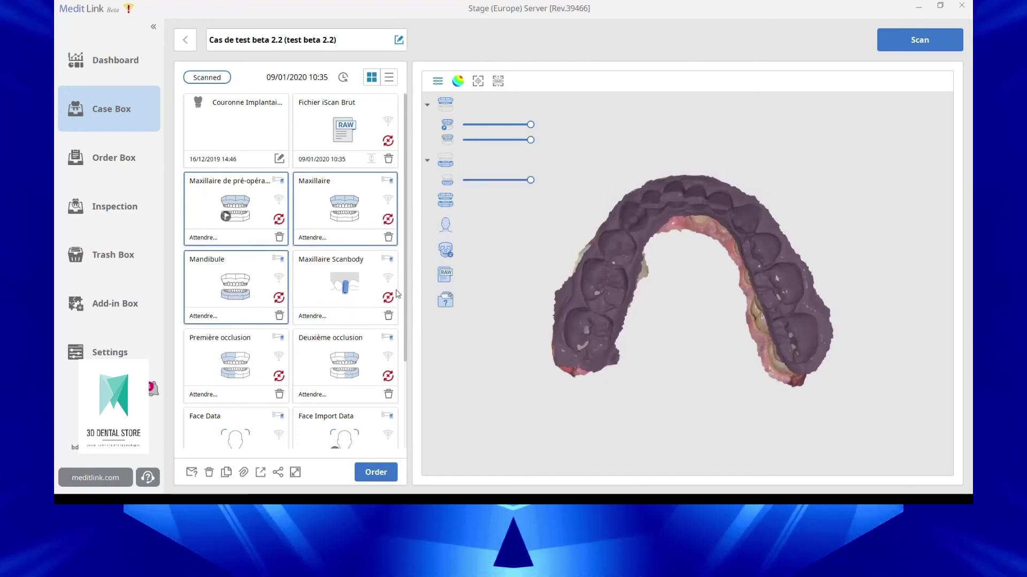
Compare the maxilla and pre-operative maxilla against the mandible from the front, leaving the pre-operative scan shown.
{"action": "left_click", "coordinate": [255, 216]}
{"action": "right_click_drag", "start_coordinate": [733, 195], "coordinate": [678, 217]}
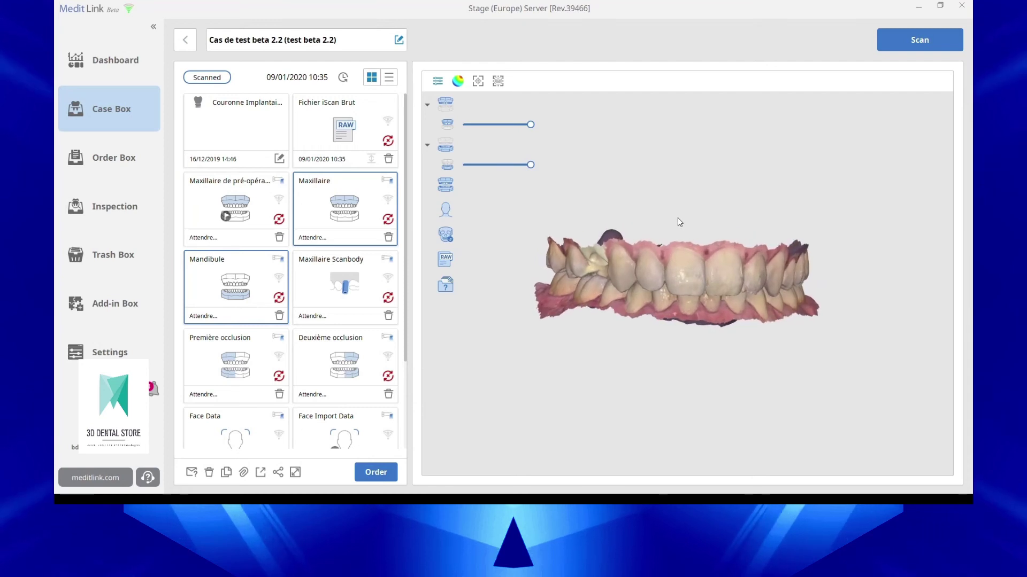
{"action": "left_click", "coordinate": [372, 203]}
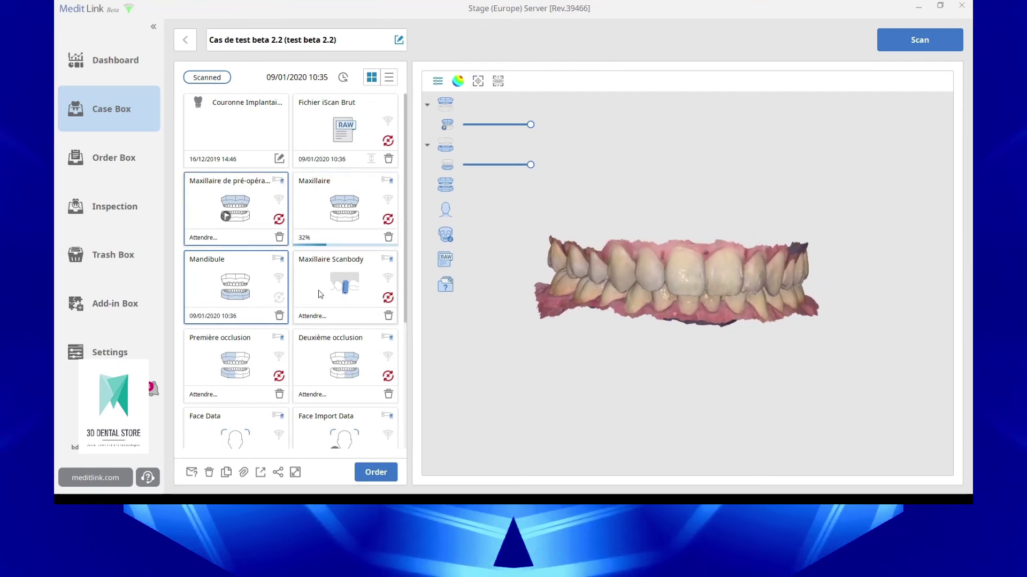
Add the Face Import Data head to the preview, make it almost transparent and inspect the teeth inside from the side and front.
{"action": "scroll", "coordinate": [327, 363], "scroll_direction": "down", "scroll_amount": 2}
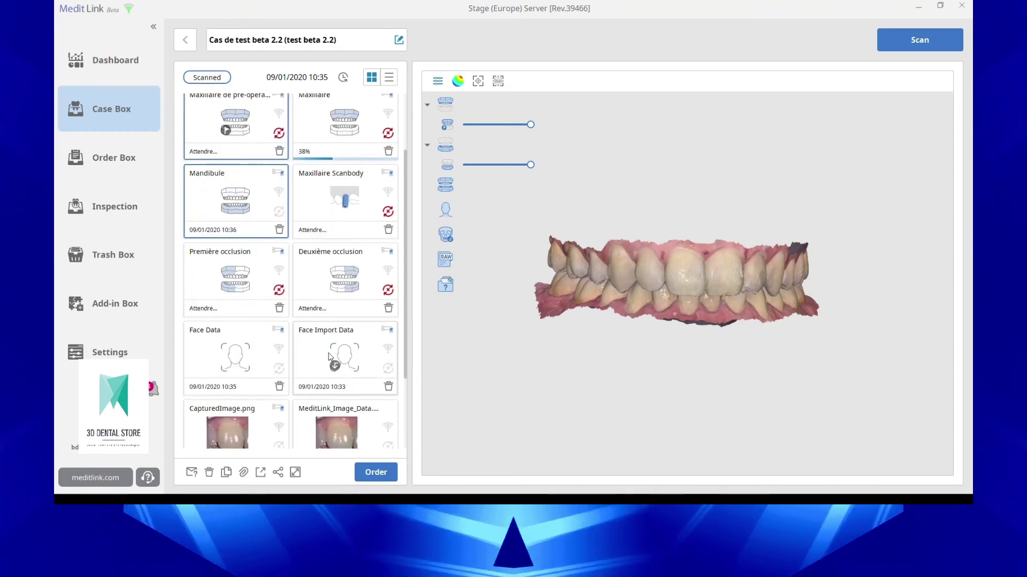
{"action": "left_click", "coordinate": [331, 356]}
{"action": "scroll", "coordinate": [518, 332], "scroll_direction": "down", "scroll_amount": 5}
{"action": "right_click_drag", "start_coordinate": [655, 304], "coordinate": [562, 259]}
{"action": "left_click_drag", "start_coordinate": [530, 230], "coordinate": [469, 230]}
{"action": "right_click_drag", "start_coordinate": [738, 314], "coordinate": [812, 360]}
{"action": "scroll", "coordinate": [757, 334], "scroll_direction": "up", "scroll_amount": 6}
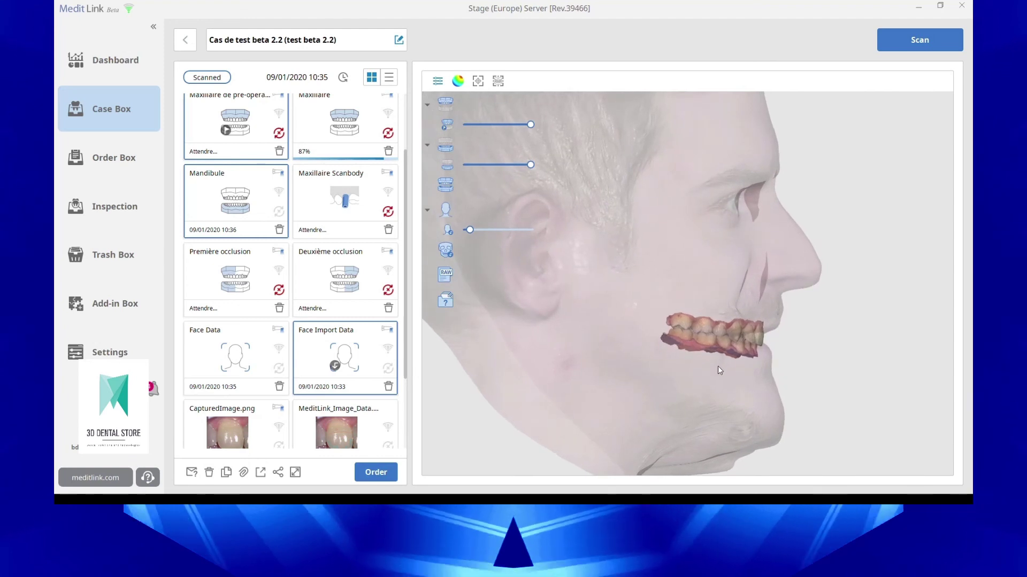
{"action": "right_click_drag", "start_coordinate": [718, 366], "coordinate": [630, 246]}
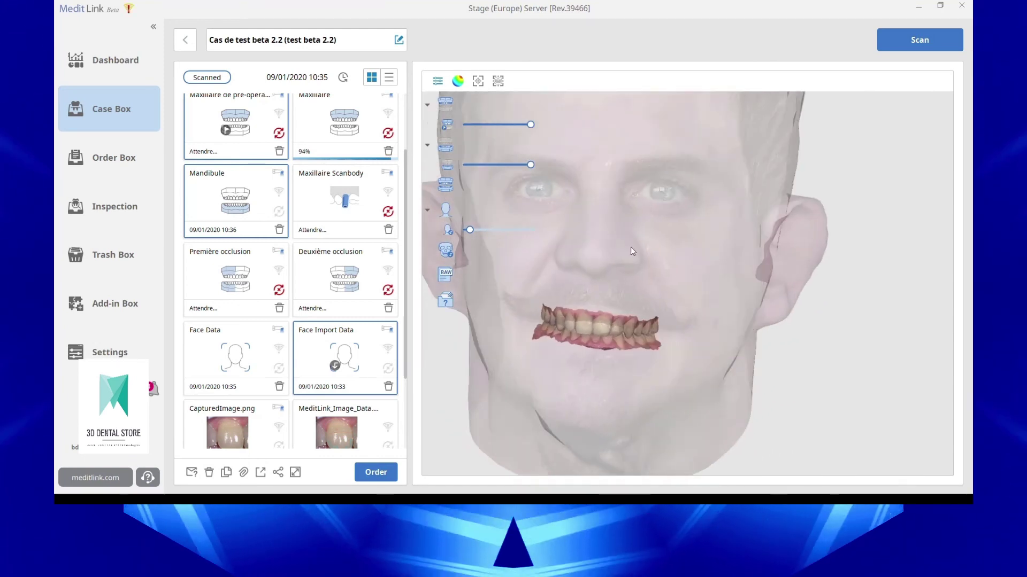
{"action": "scroll", "coordinate": [624, 316], "scroll_direction": "down", "scroll_amount": 5}
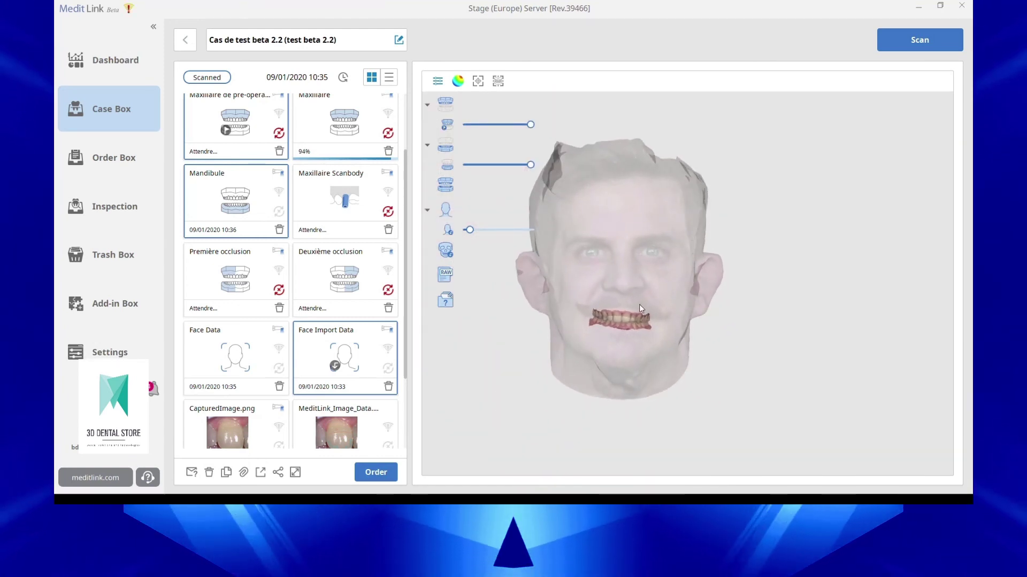
Raise the imported head's opacity to a little under half and examine it from another angle.
{"action": "middle_click_drag", "start_coordinate": [639, 305], "coordinate": [730, 302]}
{"action": "scroll", "coordinate": [724, 299], "scroll_direction": "up", "scroll_amount": 2}
{"action": "left_click_drag", "start_coordinate": [469, 231], "coordinate": [492, 232]}
{"action": "left_click_drag", "start_coordinate": [704, 317], "coordinate": [480, 300]}
Show the Face Data nose scan, hide the imported head and examine the nose with the arches from the front.
{"action": "left_click", "coordinate": [254, 340]}
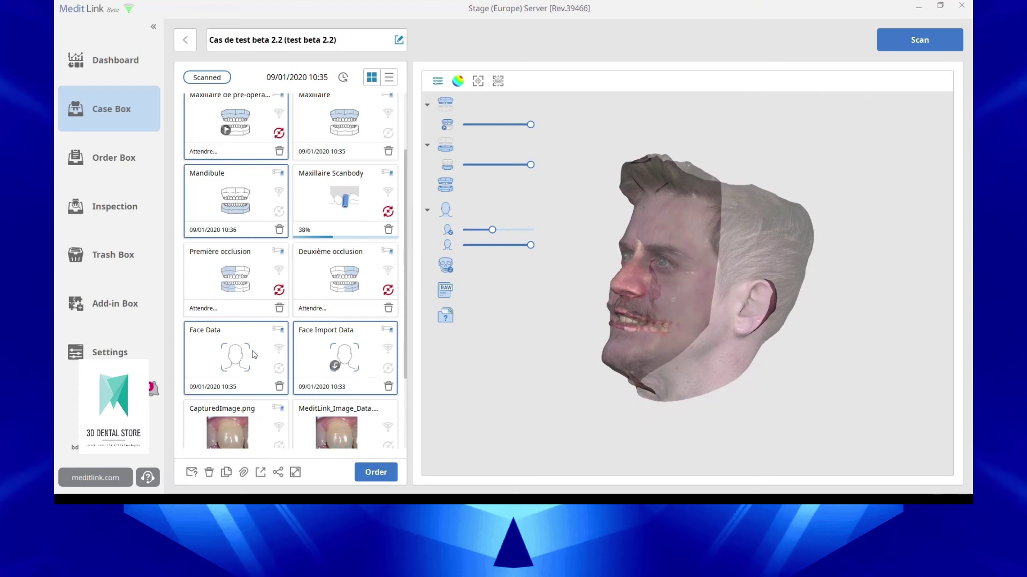
{"action": "left_click", "coordinate": [381, 367]}
{"action": "right_click_drag", "start_coordinate": [570, 363], "coordinate": [699, 309]}
{"action": "scroll", "coordinate": [650, 312], "scroll_direction": "up", "scroll_amount": 3}
{"action": "scroll", "coordinate": [617, 316], "scroll_direction": "up", "scroll_amount": 4}
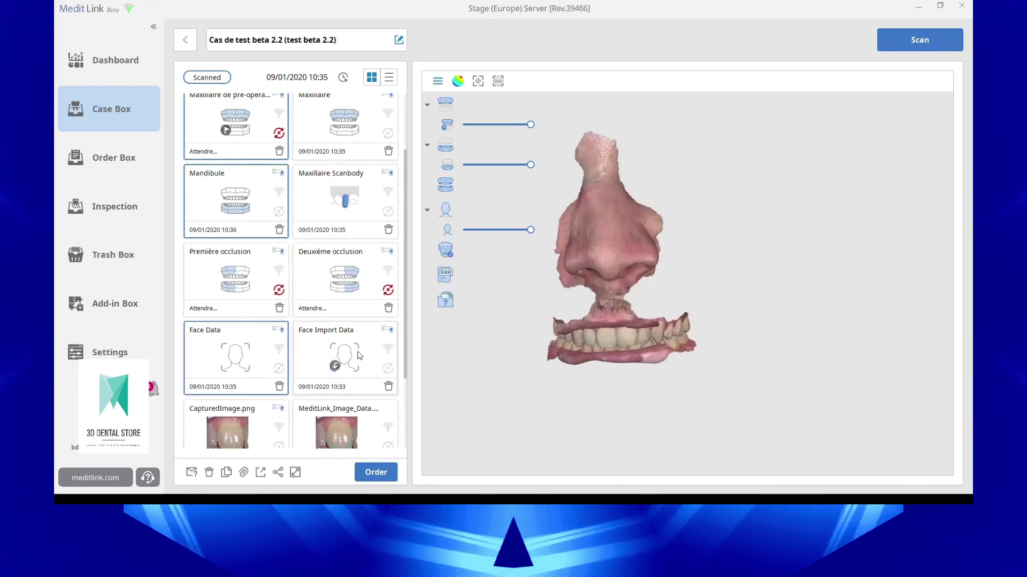
Toggle the Face Import Data head repeatedly over the nose scan to check their alignment, leaving the head shown.
{"action": "left_click", "coordinate": [353, 357]}
{"action": "left_click", "coordinate": [360, 361]}
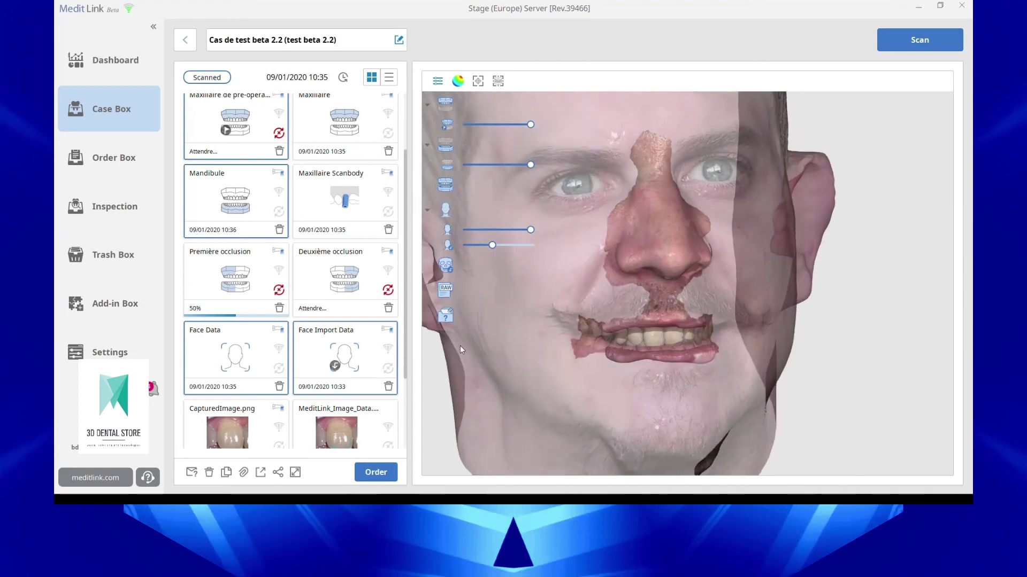
{"action": "left_click", "coordinate": [331, 367]}
{"action": "left_click", "coordinate": [334, 363]}
{"action": "left_click", "coordinate": [337, 360]}
{"action": "left_click", "coordinate": [338, 359]}
{"action": "left_click", "coordinate": [338, 359]}
{"action": "left_click", "coordinate": [338, 359]}
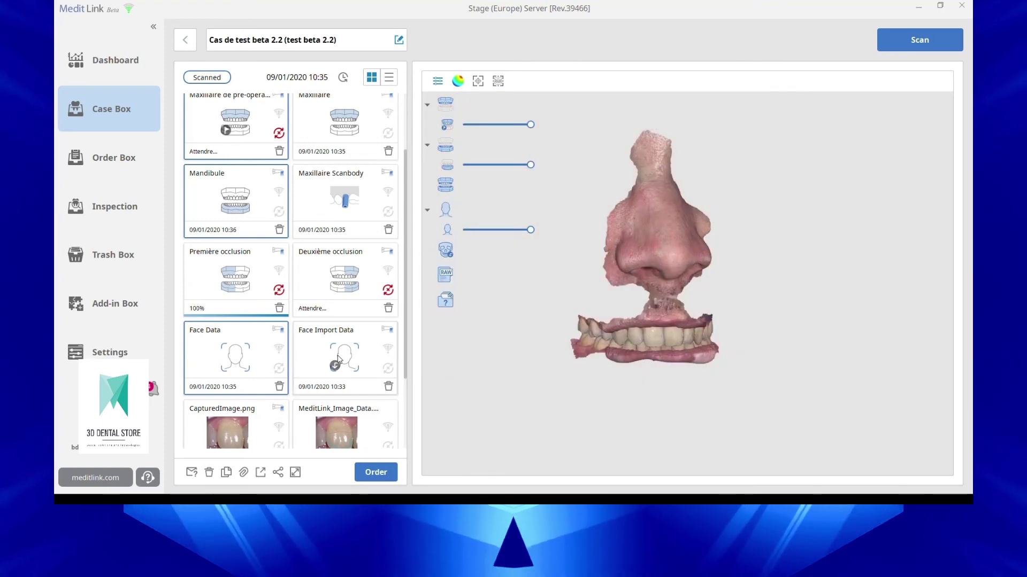
{"action": "left_click", "coordinate": [337, 359]}
{"action": "left_click", "coordinate": [337, 359]}
{"action": "left_click", "coordinate": [338, 359]}
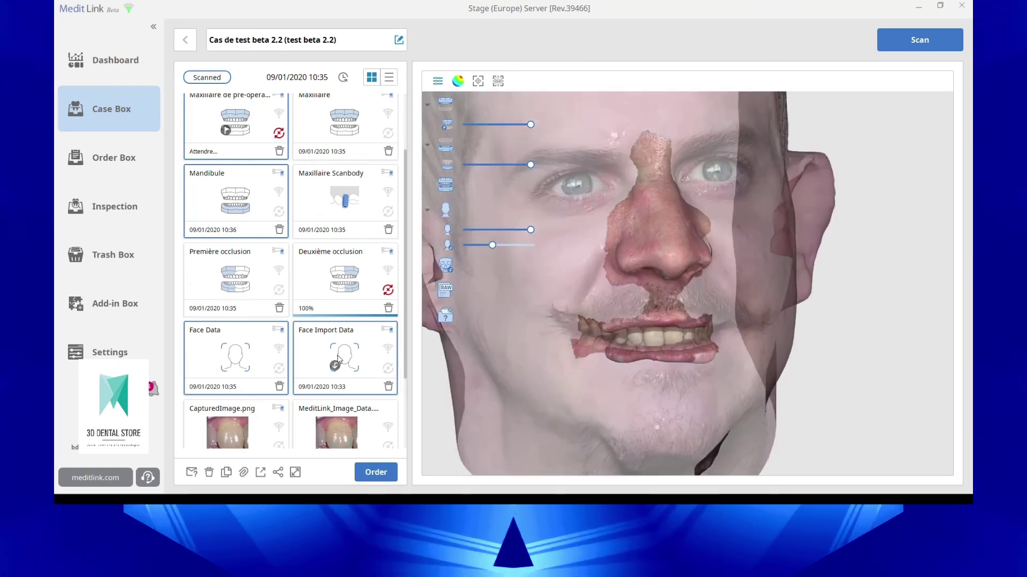